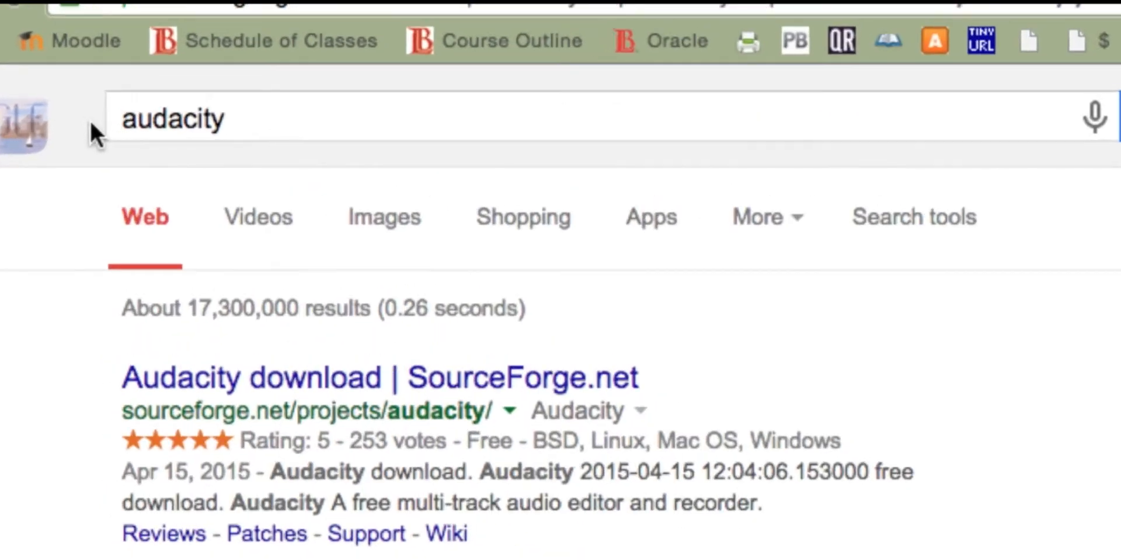
# Step: Look through the Google search results for Audacity's download sites
pyautogui.scroll(-5, 99, 330)
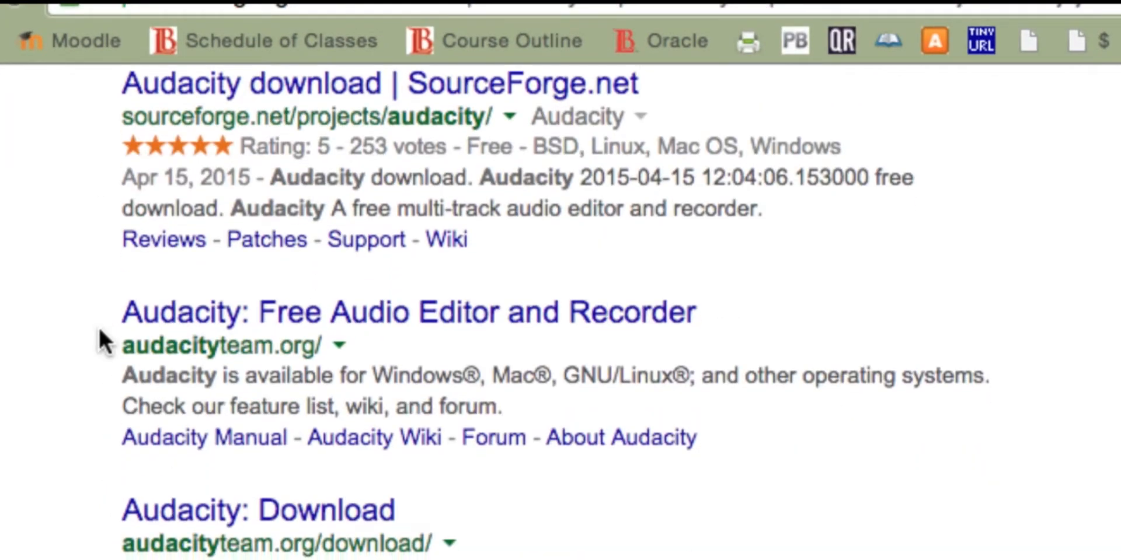
pyautogui.scroll(-3, 99, 327)
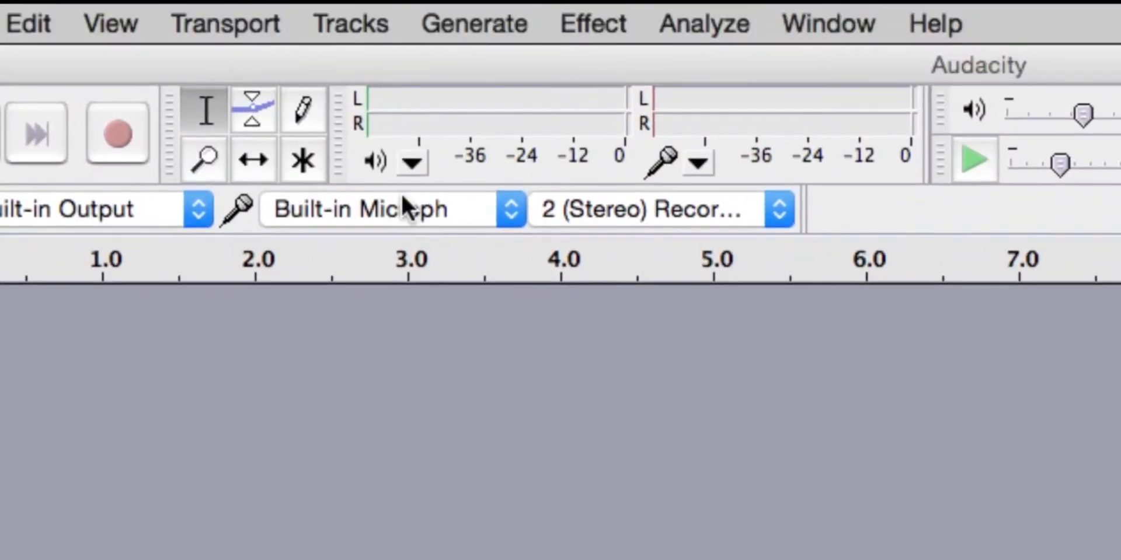
# Step: Keep the built-in microphone as the recording device and record a voice clip about 7.5 seconds long
pyautogui.click(484, 129)
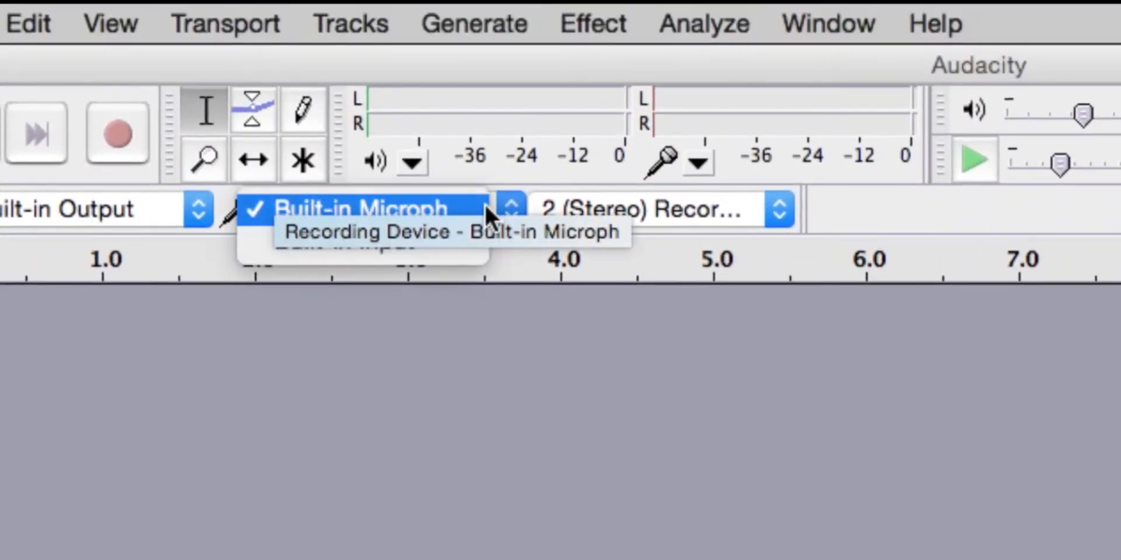
pyautogui.click(520, 265)
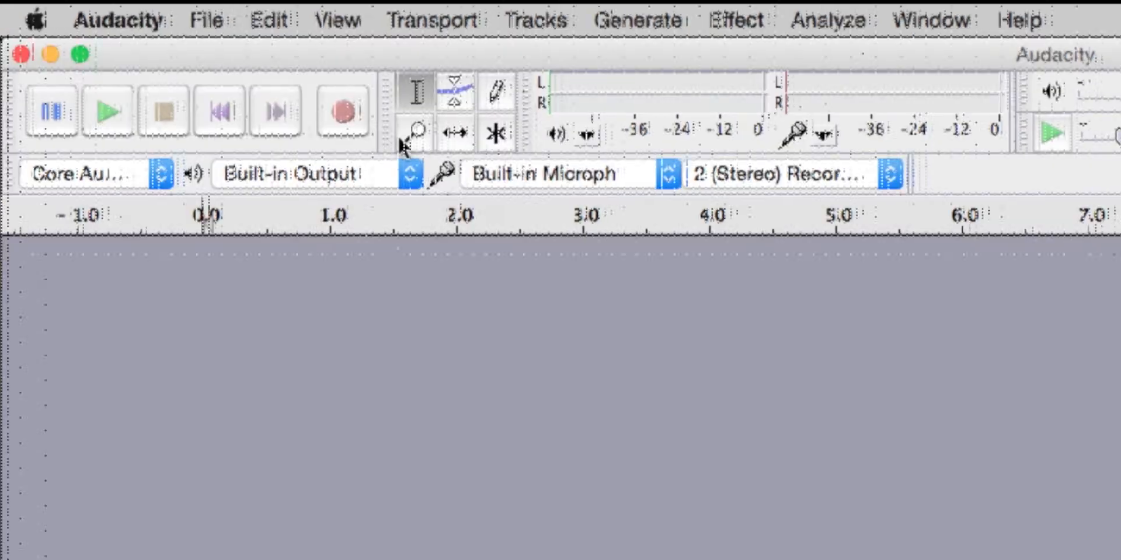
pyautogui.click(361, 114)
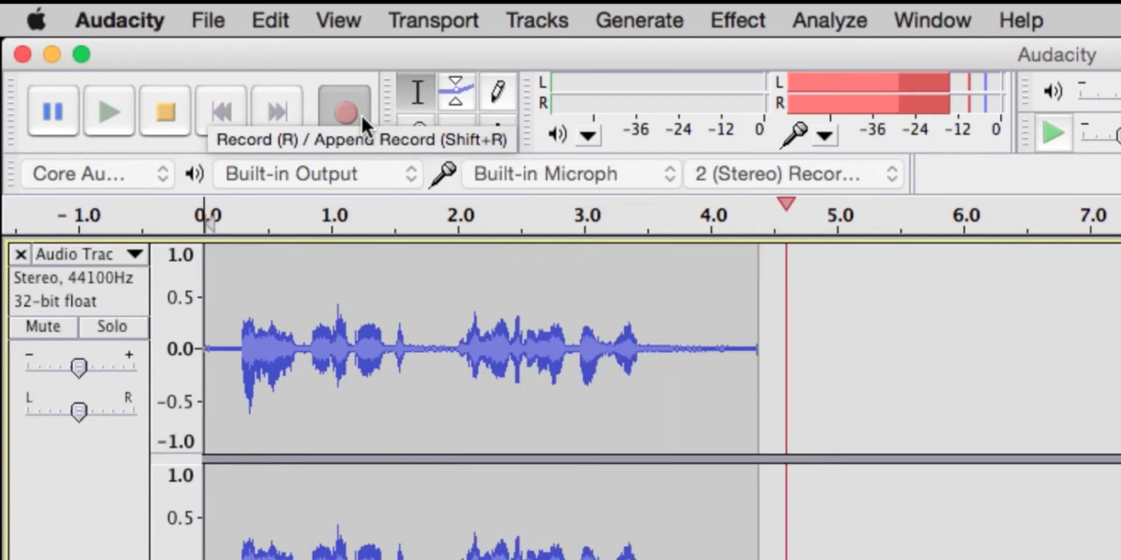
pyautogui.click(169, 112)
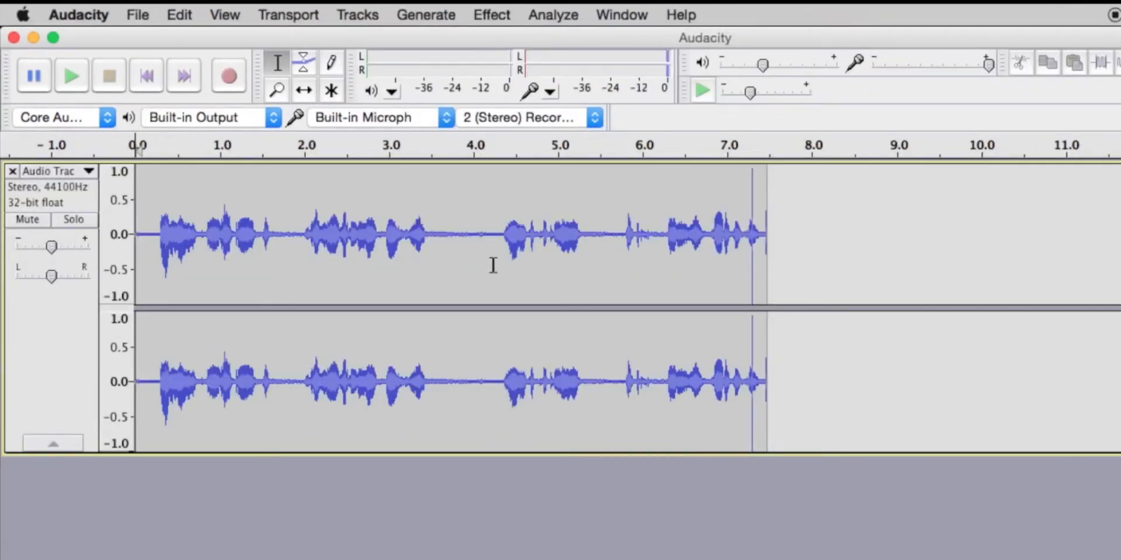
# Step: Delete the silent pause between about 3.4 and 4.3 seconds in the voice recording
pyautogui.click(395, 230)
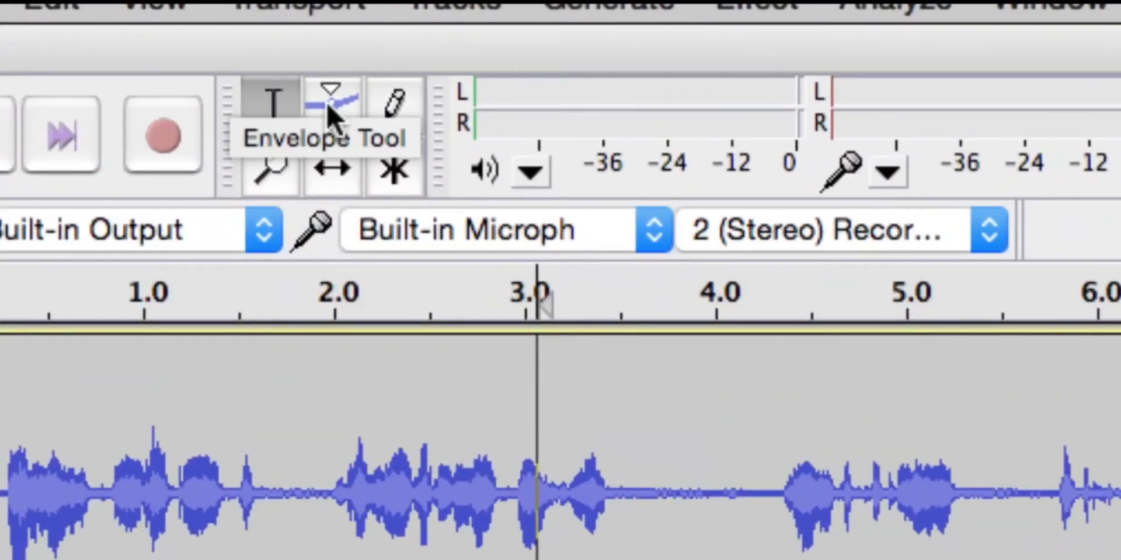
pyautogui.moveTo(601, 382); pyautogui.dragTo(779, 422)
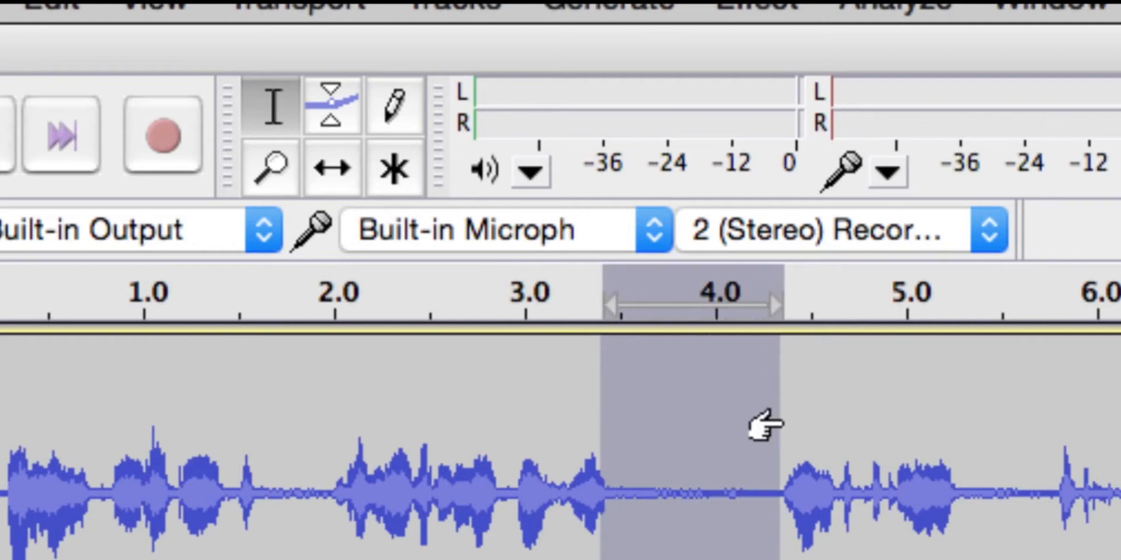
pyautogui.press('Delete')
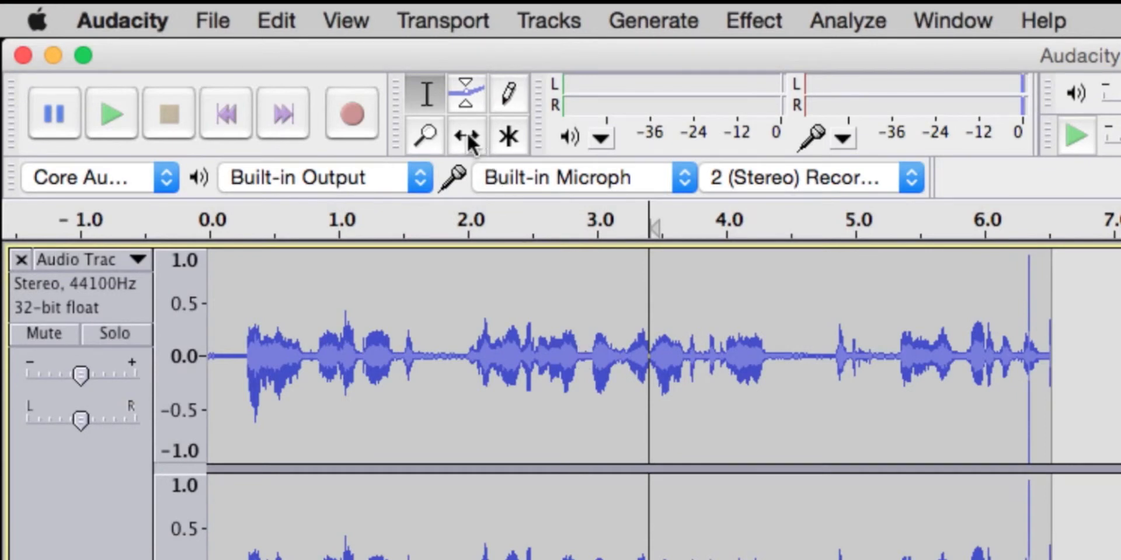
# Step: Add Envelope points at about 2.2 and 3.0 seconds on the voice track and lower the volume from the second point onward
pyautogui.click(466, 87)
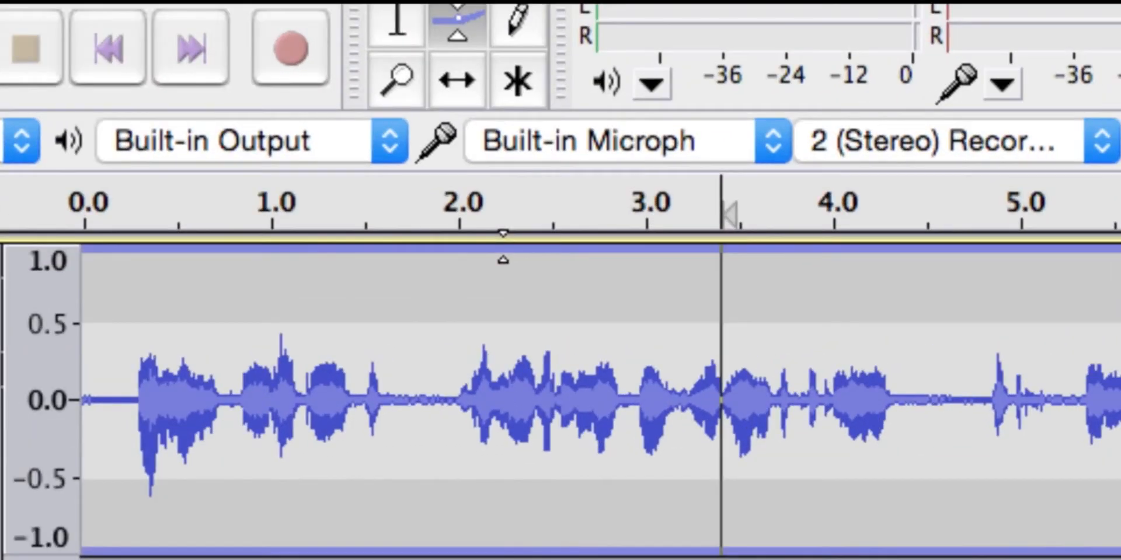
pyautogui.click(503, 247)
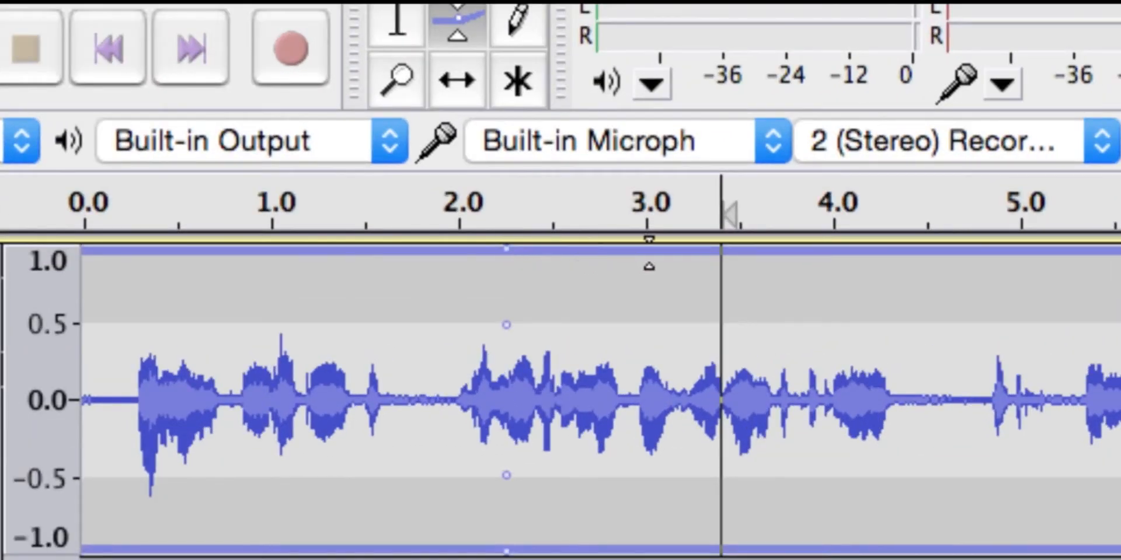
pyautogui.click(649, 253)
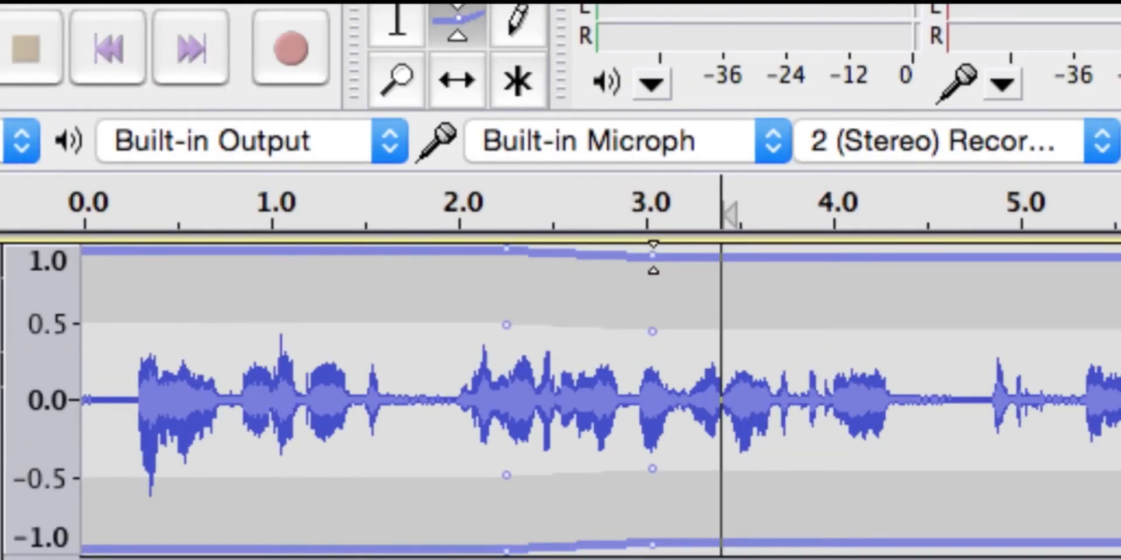
pyautogui.moveTo(653, 256); pyautogui.dragTo(650, 309)
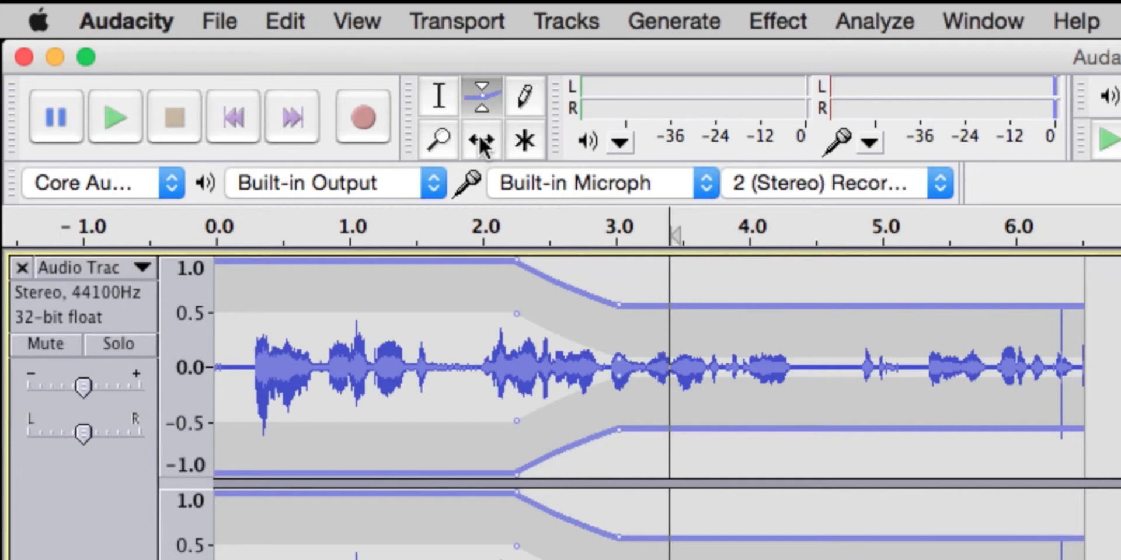
pyautogui.click(450, 93)
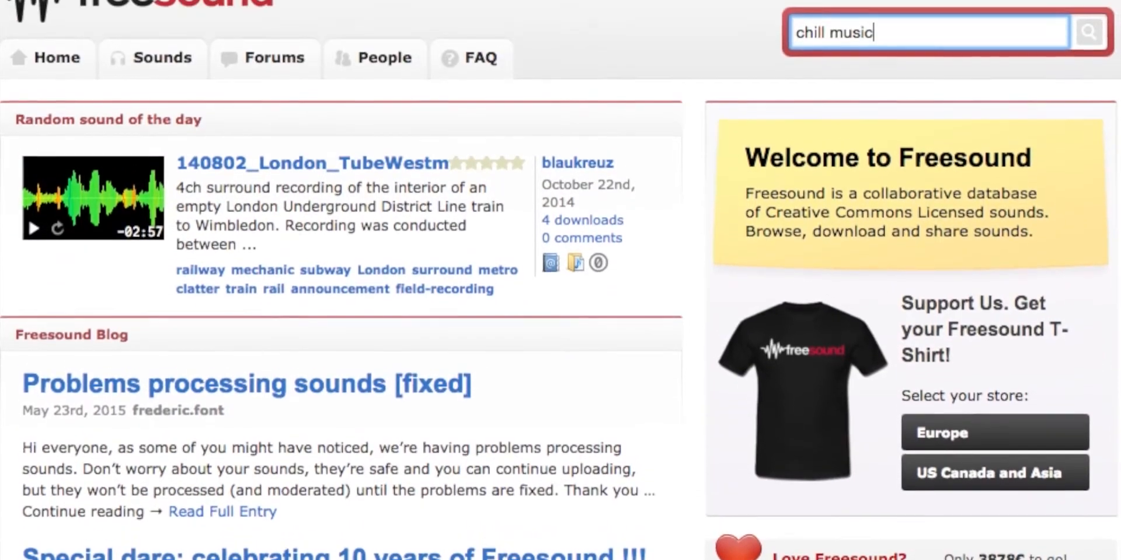
# Step: Remove the word "music" from the "chill music" sound search query on Freesound
pyautogui.hotkey('alt', 'shift', 'Left')
pyautogui.press('BackSpace')
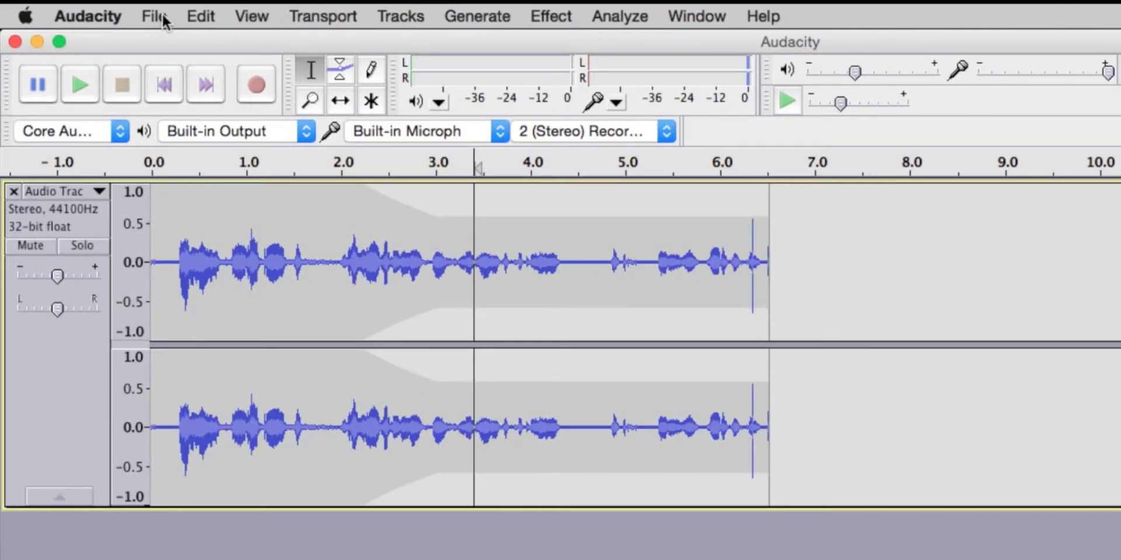
# Step: Switch to Audacity and import the downloaded 241441 music WAV file as a new track
pyautogui.click(163, 19)
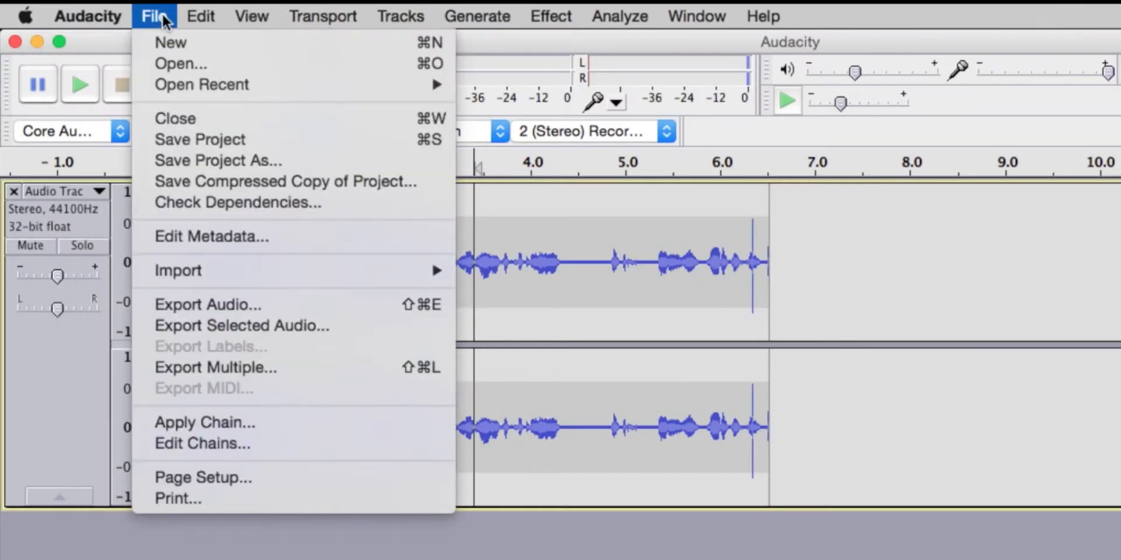
pyautogui.moveTo(208, 272)
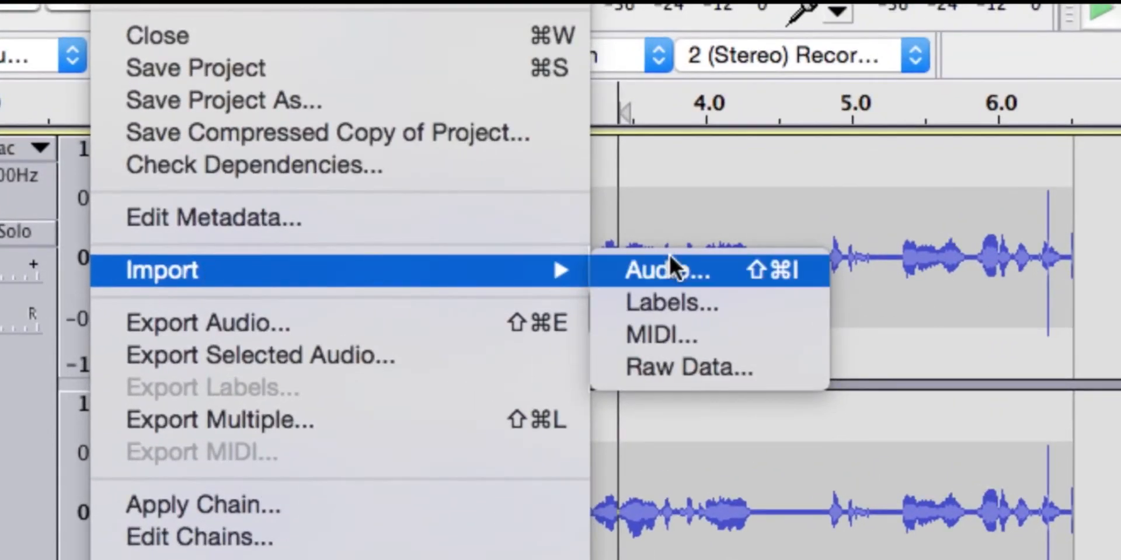
pyautogui.click(738, 269)
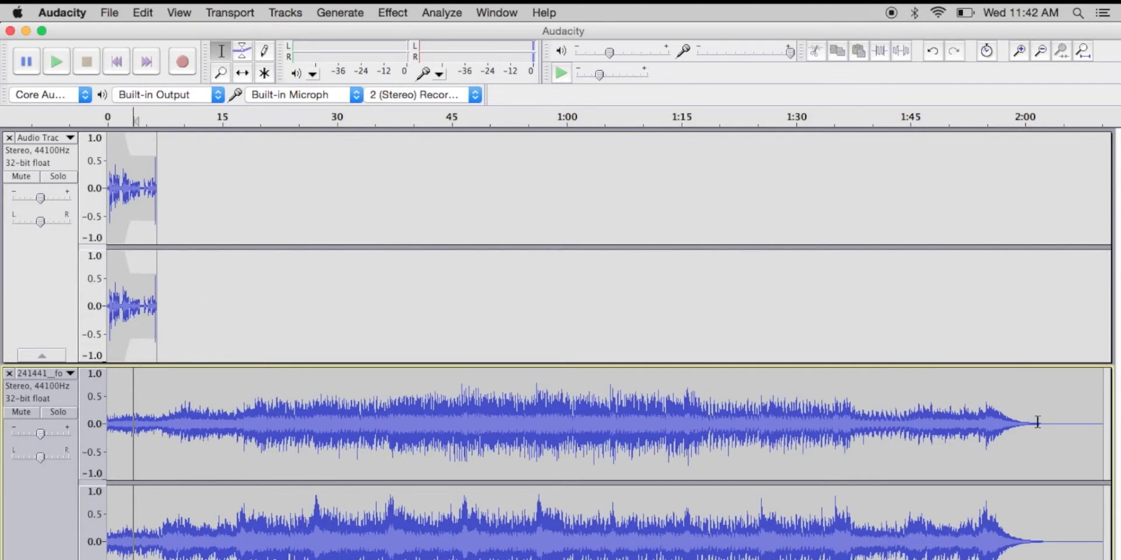
# Step: Select the music track's section from about 1:03 to 2:01 and clear the selection
pyautogui.moveTo(1037, 422); pyautogui.dragTo(589, 418)
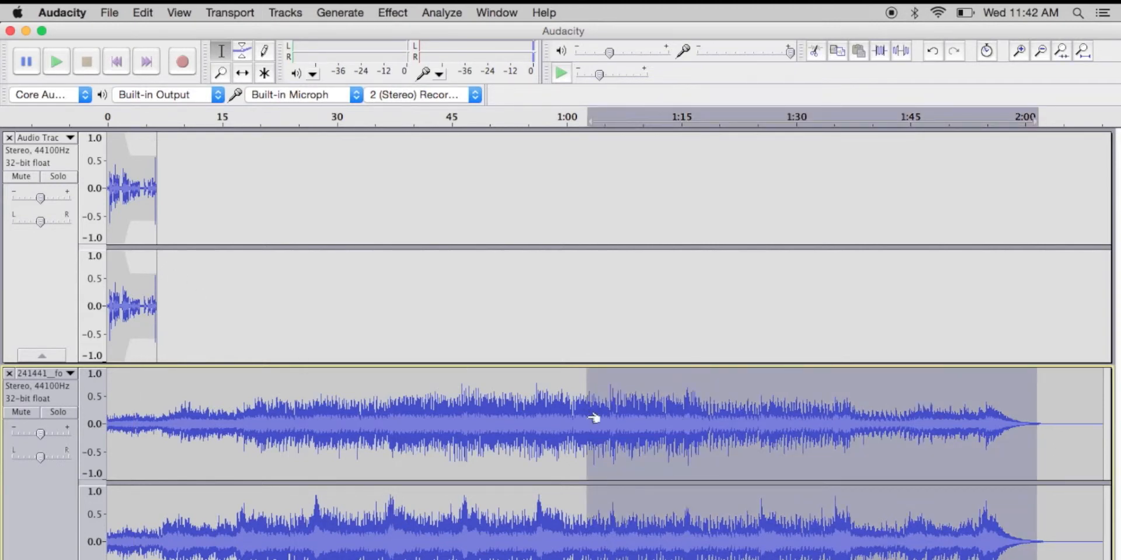
pyautogui.click(401, 387)
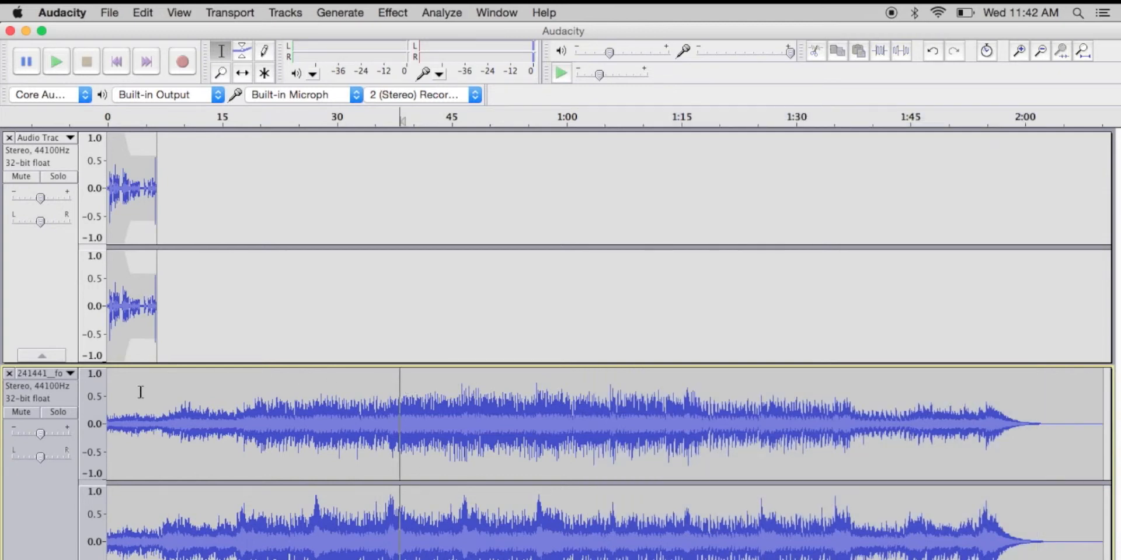
# Step: Generate 10 seconds of silence at the start of the voice track
pyautogui.click(154, 346)
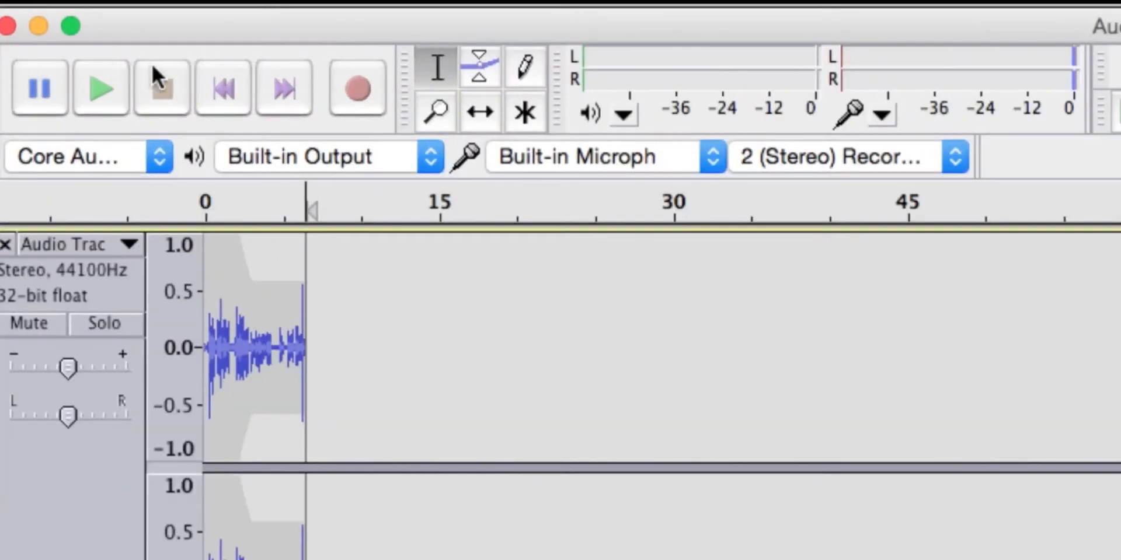
pyautogui.click(207, 80)
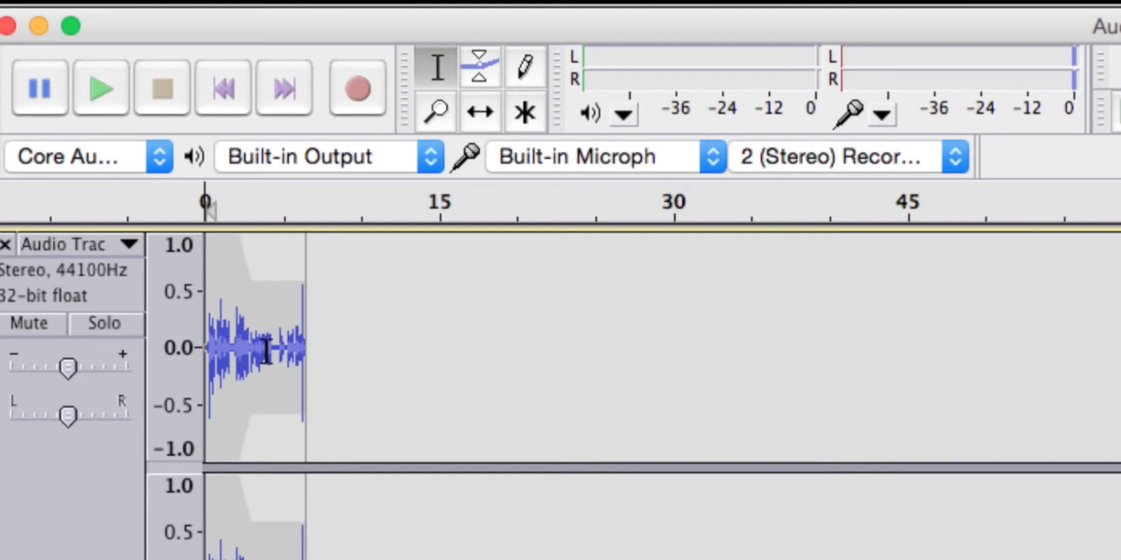
pyautogui.click(267, 351)
pyautogui.click(224, 91)
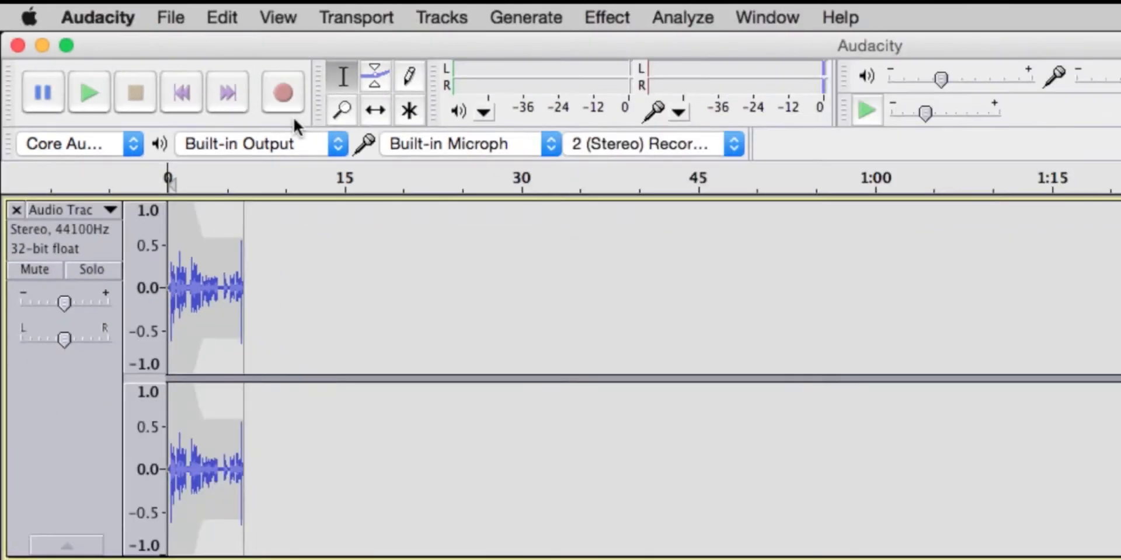
pyautogui.click(529, 17)
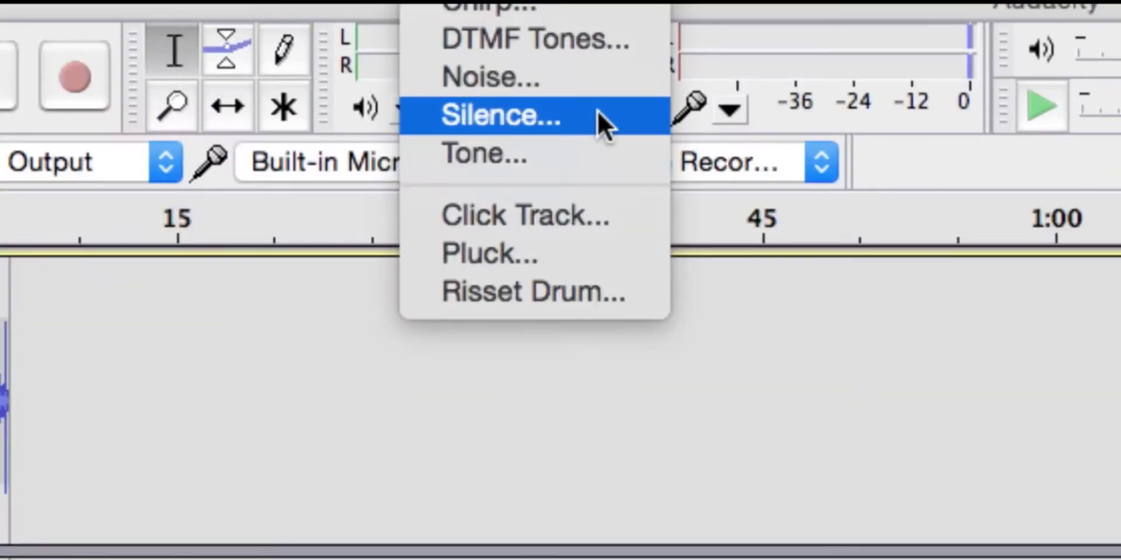
pyautogui.click(601, 120)
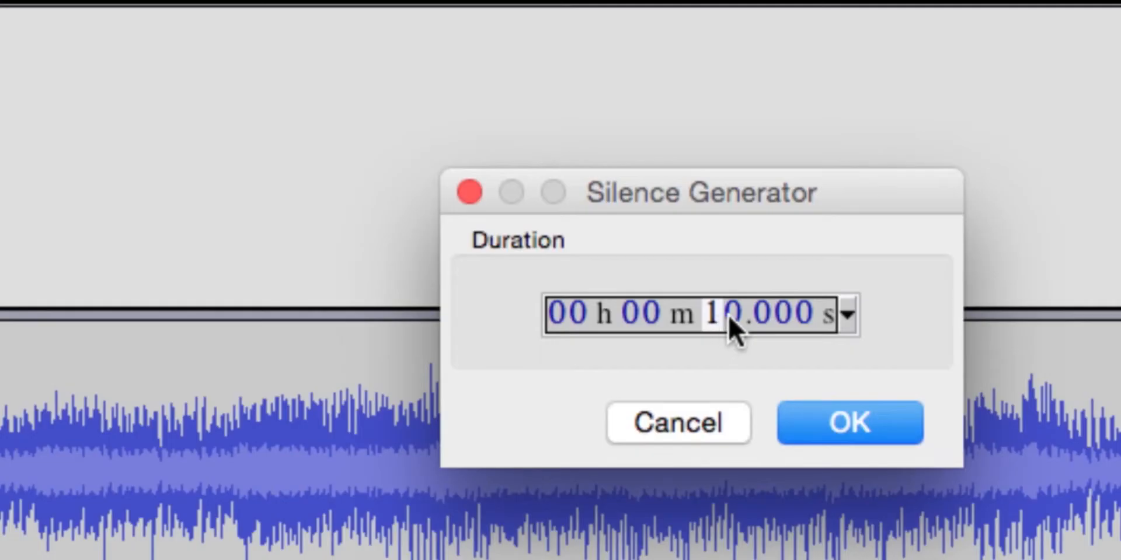
pyautogui.click(828, 408)
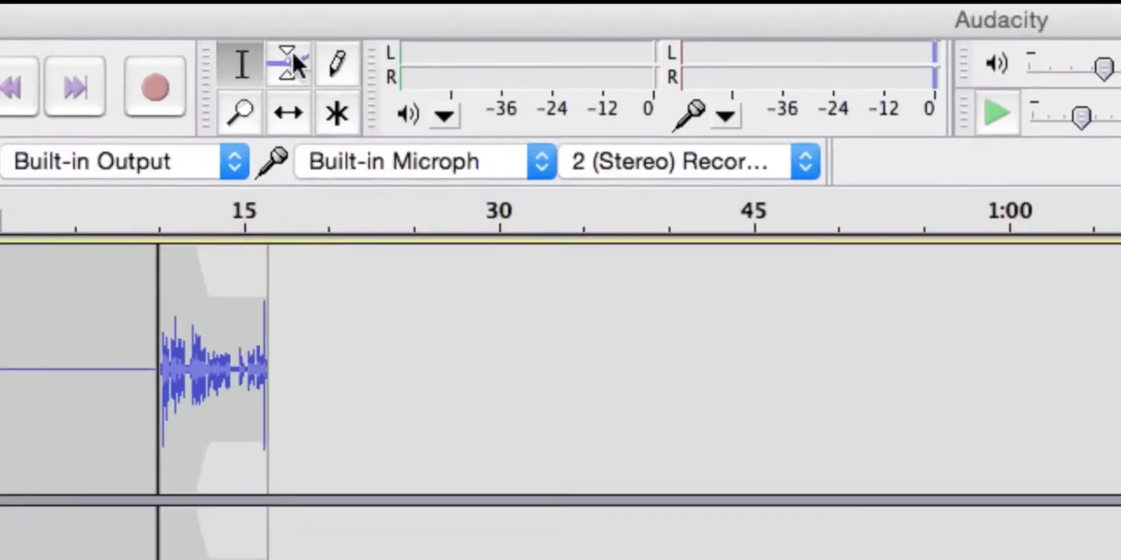
# Step: Add Envelope points at about 10 and 8 seconds on the music track, lowering the earlier one and returning it to full level
pyautogui.click(292, 60)
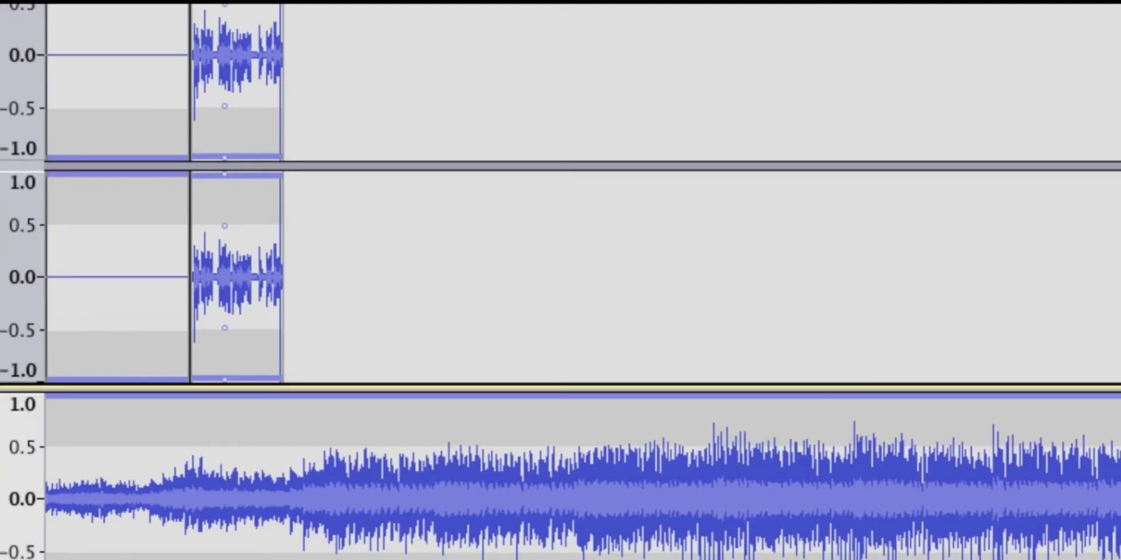
pyautogui.click(190, 400)
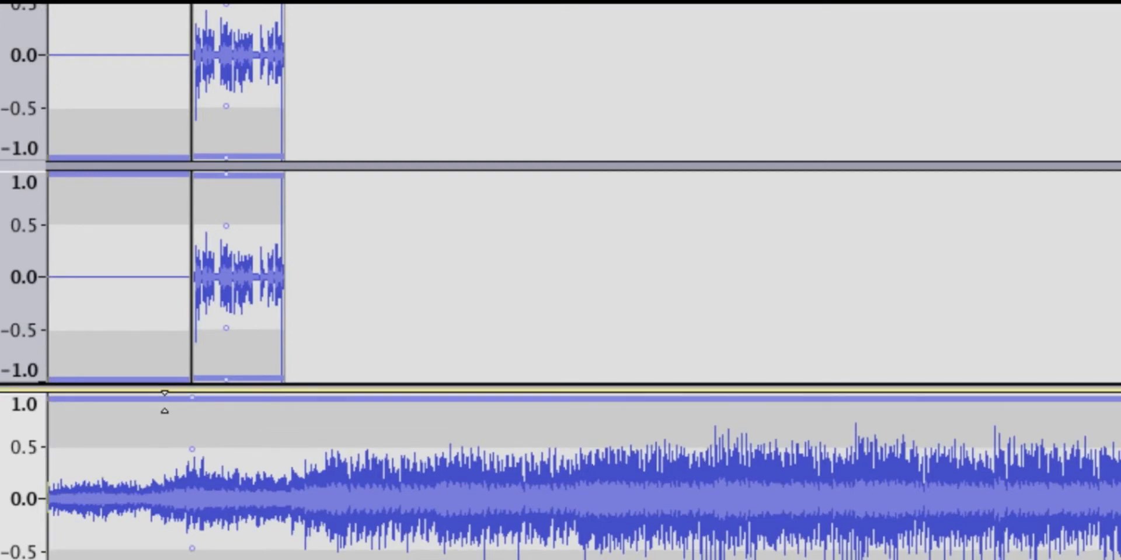
pyautogui.moveTo(164, 402); pyautogui.dragTo(115, 461)
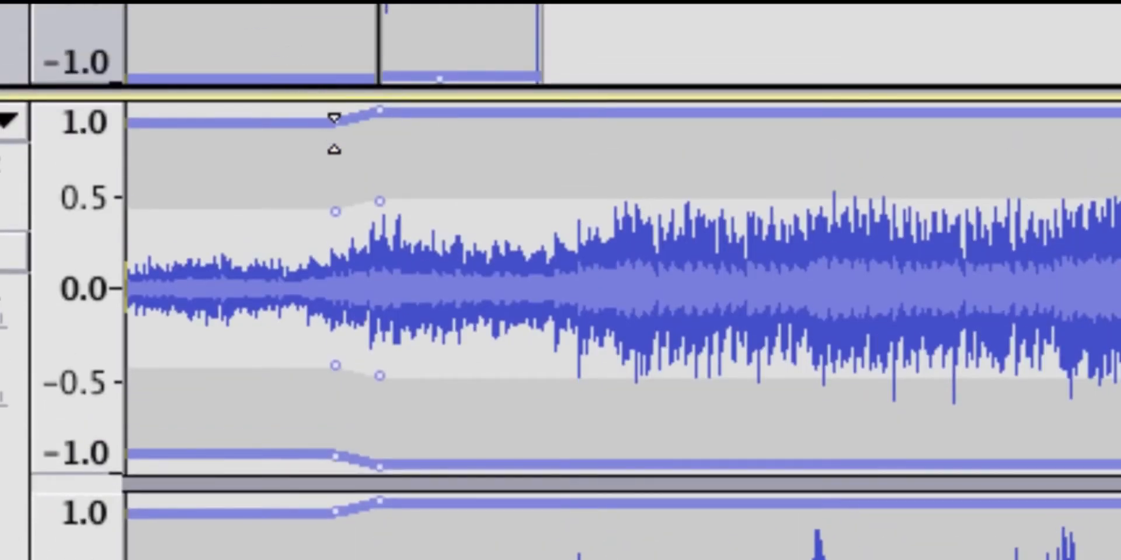
pyautogui.moveTo(334, 134); pyautogui.dragTo(334, 102)
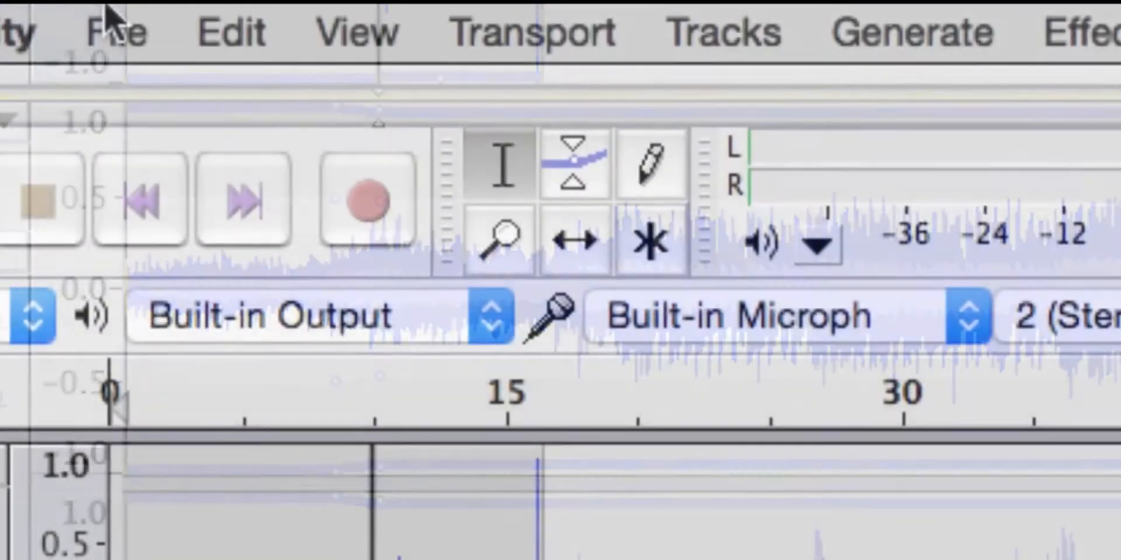
# Step: Export the project's audio to the Downloads folder in the MP3 Files format
pyautogui.click(111, 27)
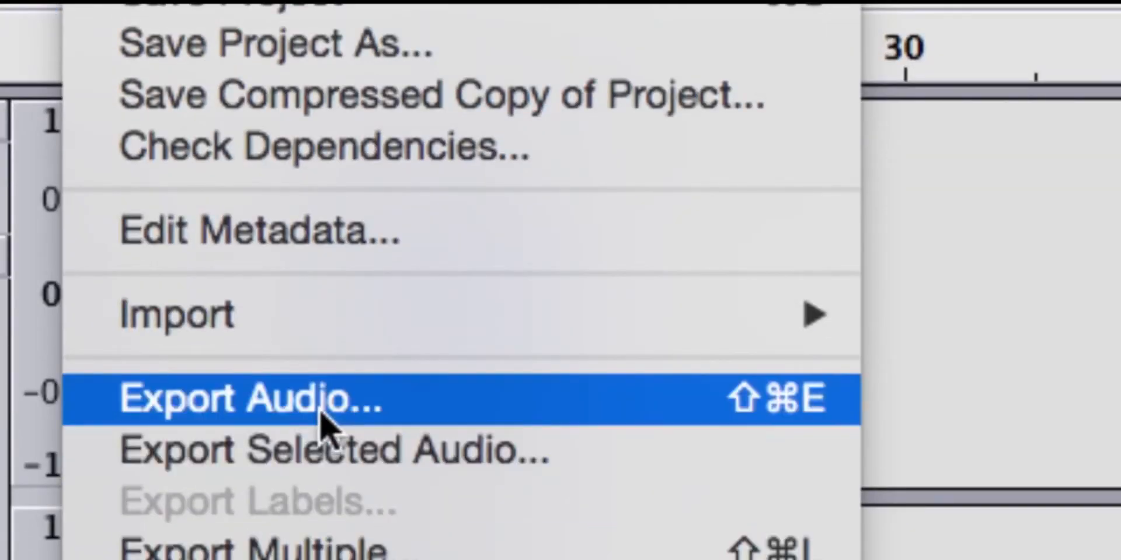
pyautogui.click(321, 411)
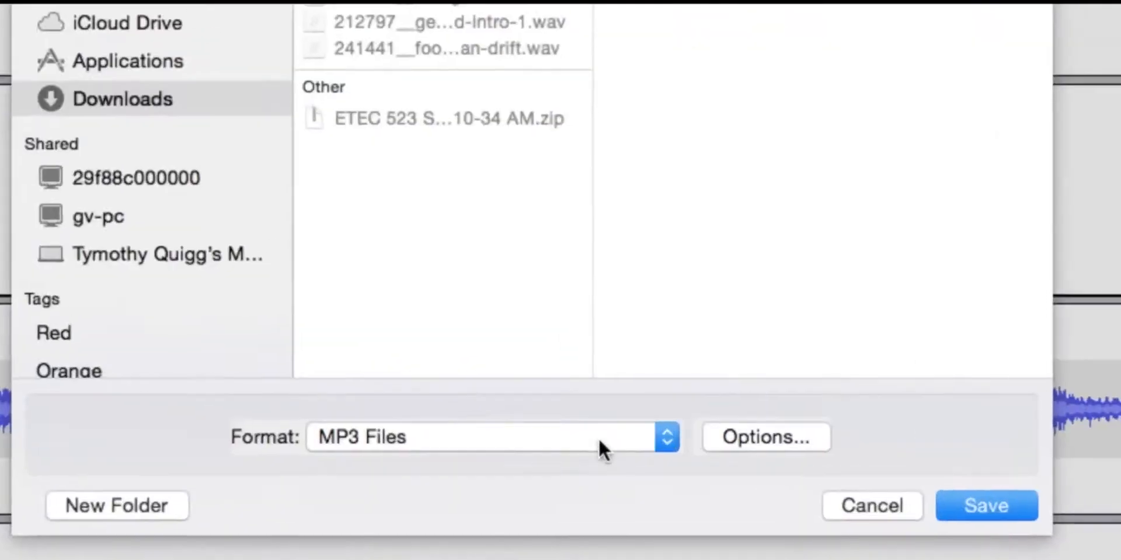
pyautogui.click(598, 439)
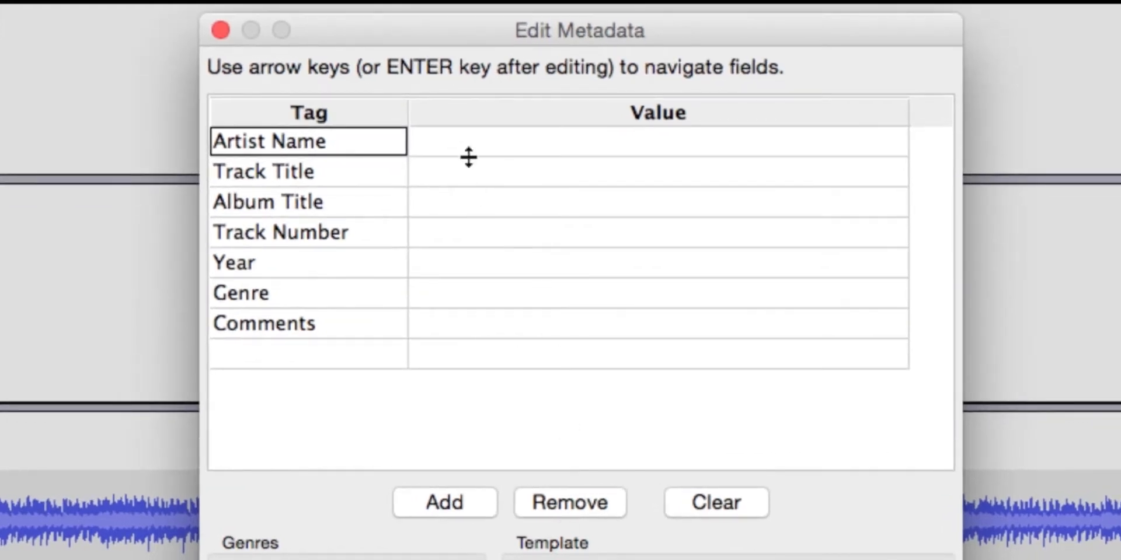
# Step: Fill in the export metadata with the artist's full name, track title 1, album title Podcast and track number 1
pyautogui.click(478, 151)
pyautogui.write('Co')
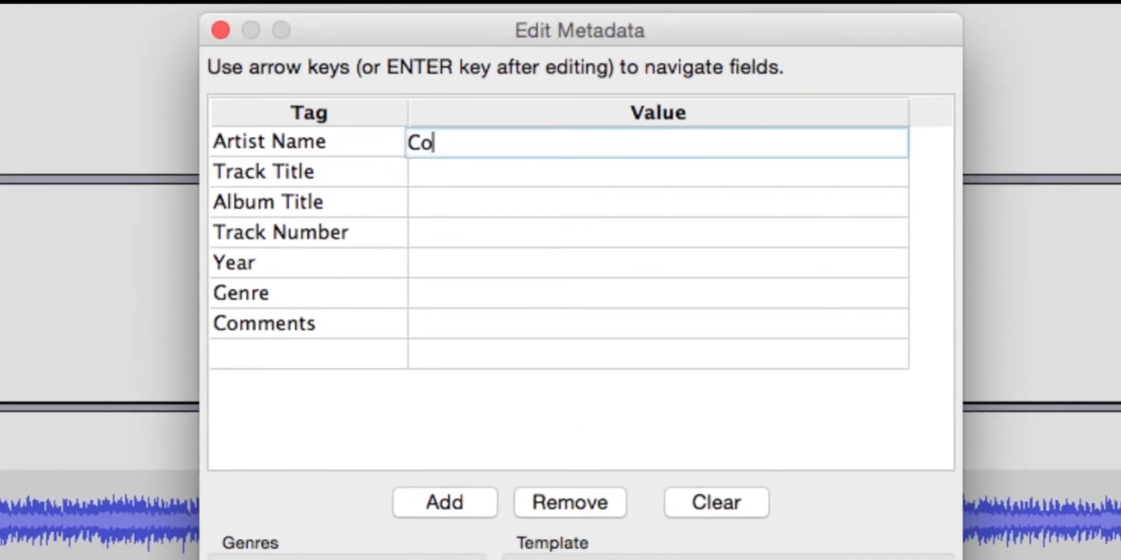
pyautogui.write('lin W')
pyautogui.write('odcast')
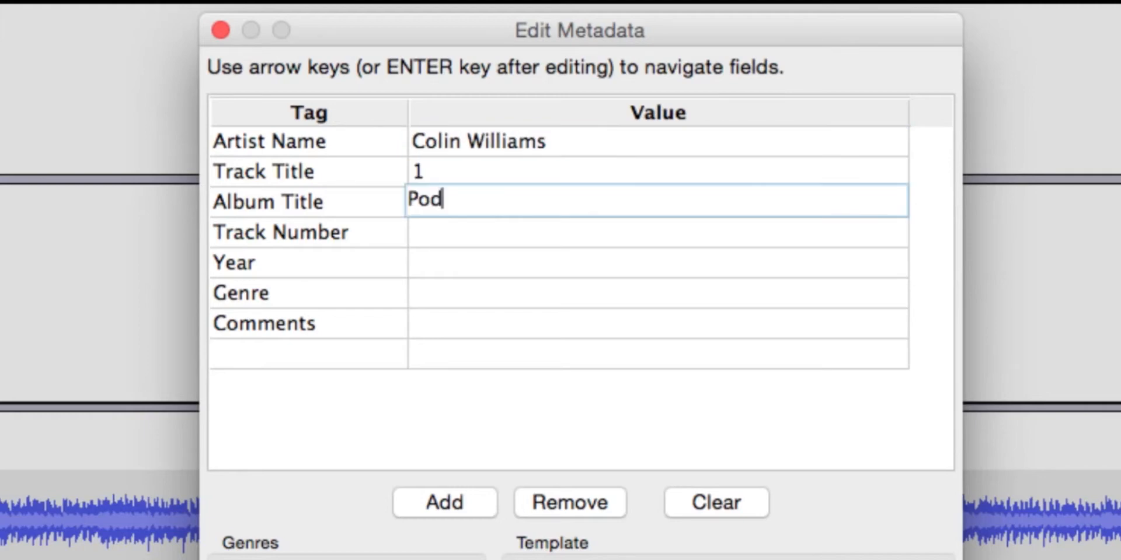
pyautogui.press('Return')
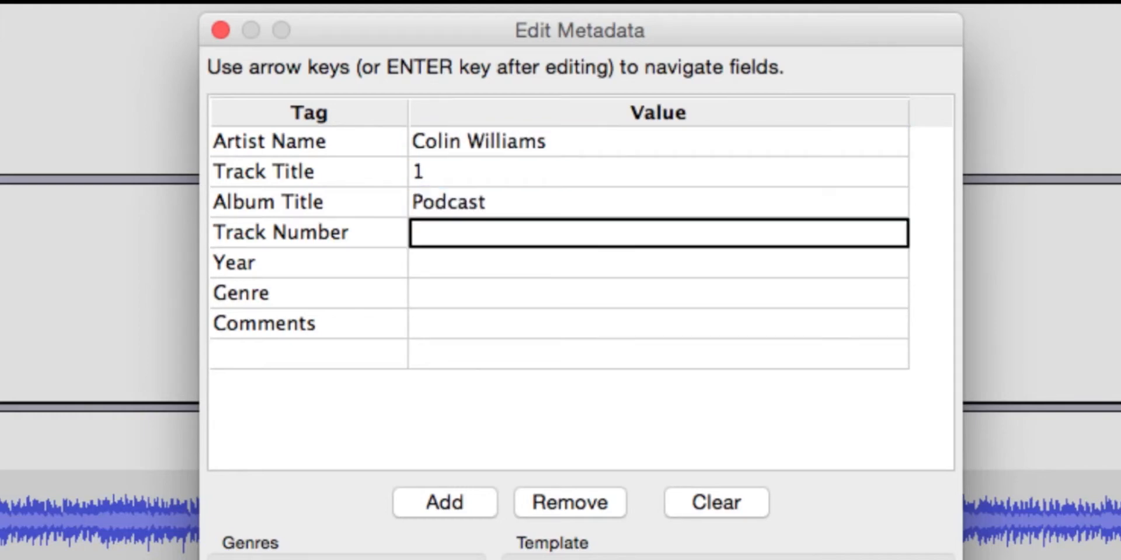
pyautogui.write('1')
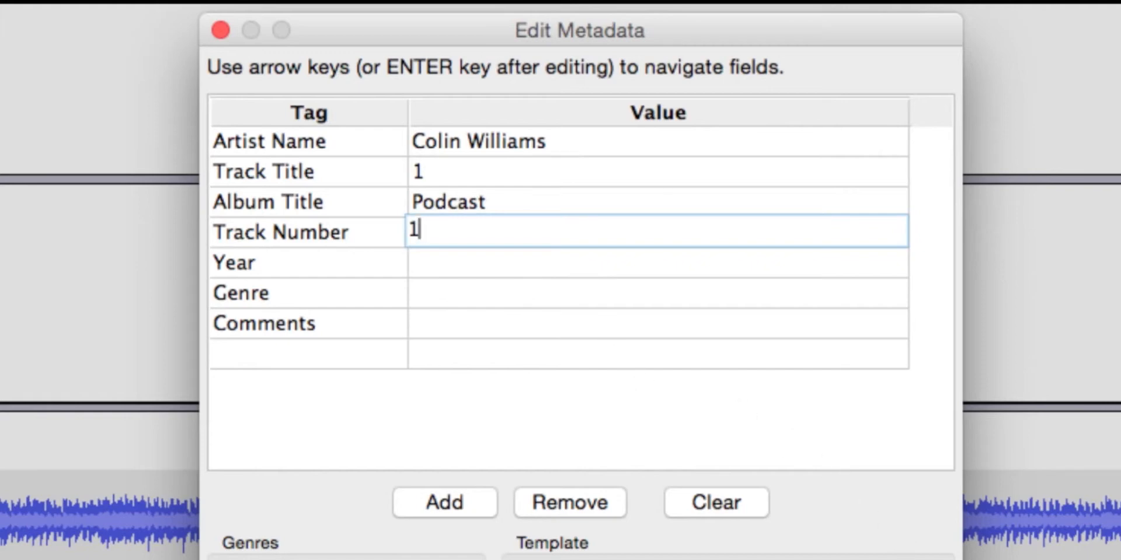
pyautogui.press('Return')
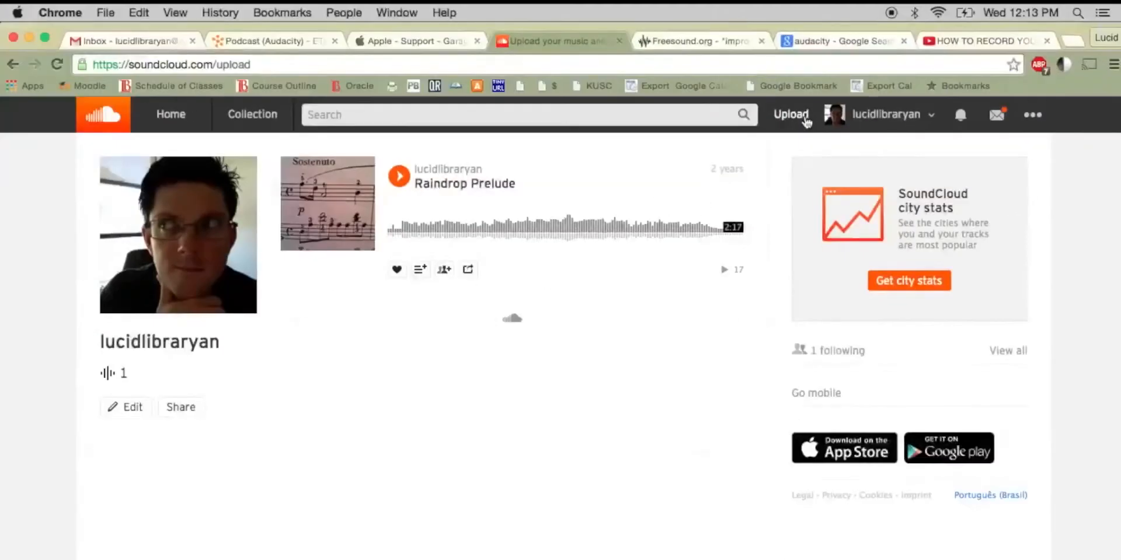
# Step: Switch to SoundCloud in Chrome, open the upload page and describe the uploaded track as "This is a podcast for class"
pyautogui.click(807, 123)
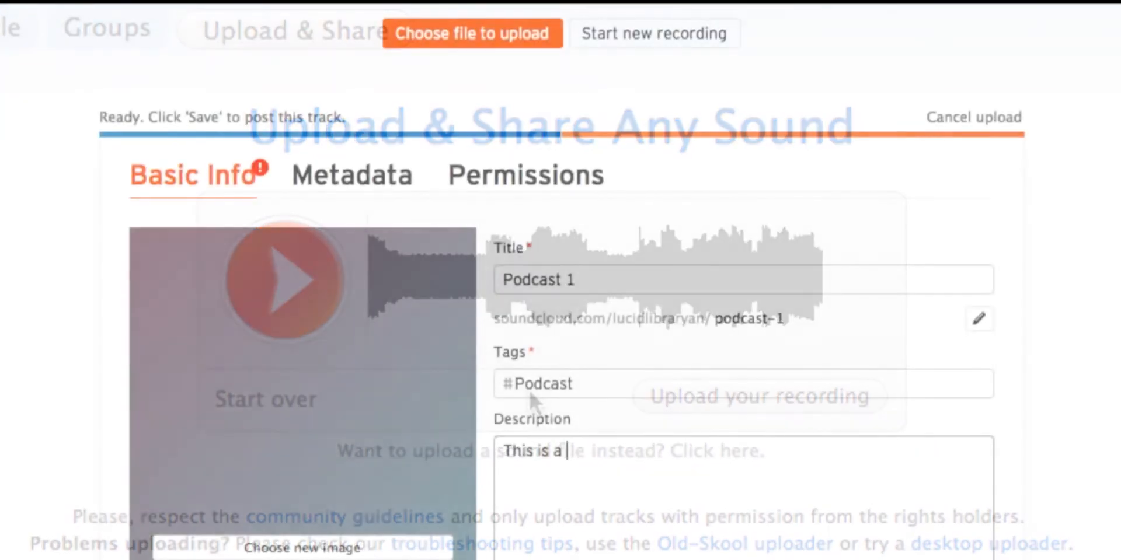
pyautogui.write('pod')
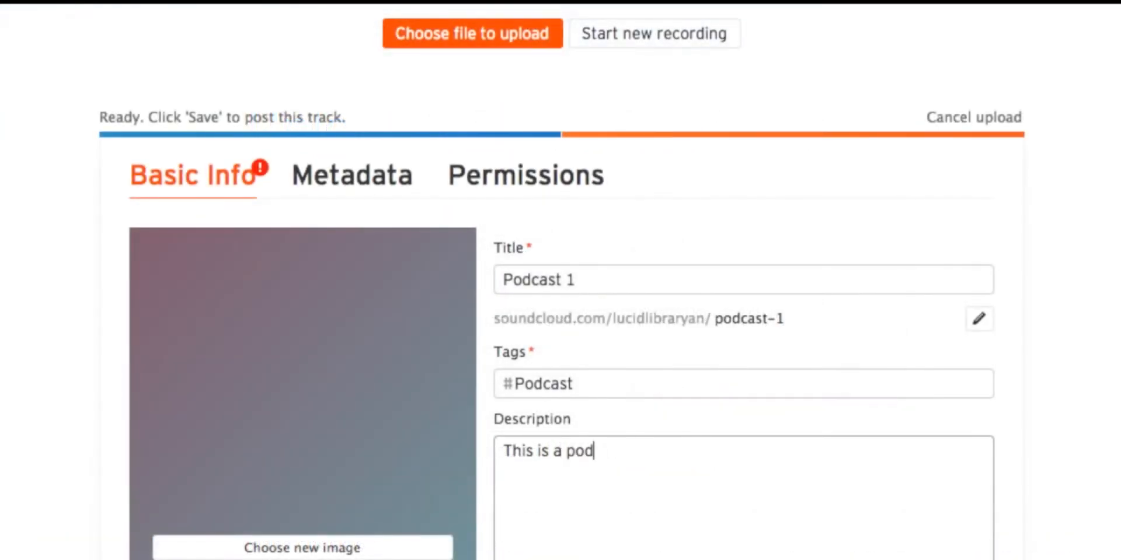
pyautogui.write('cast for class')
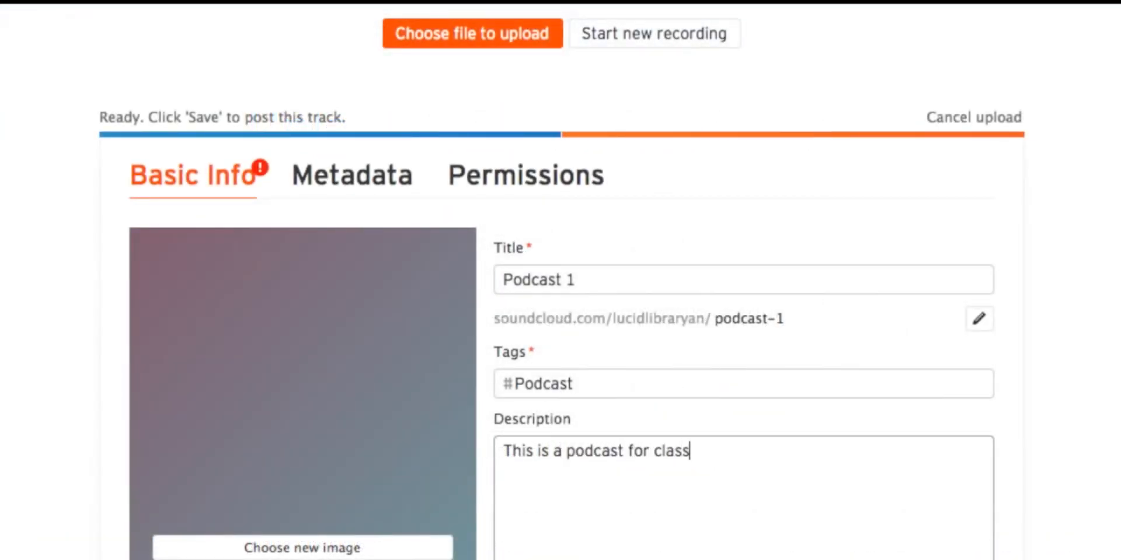